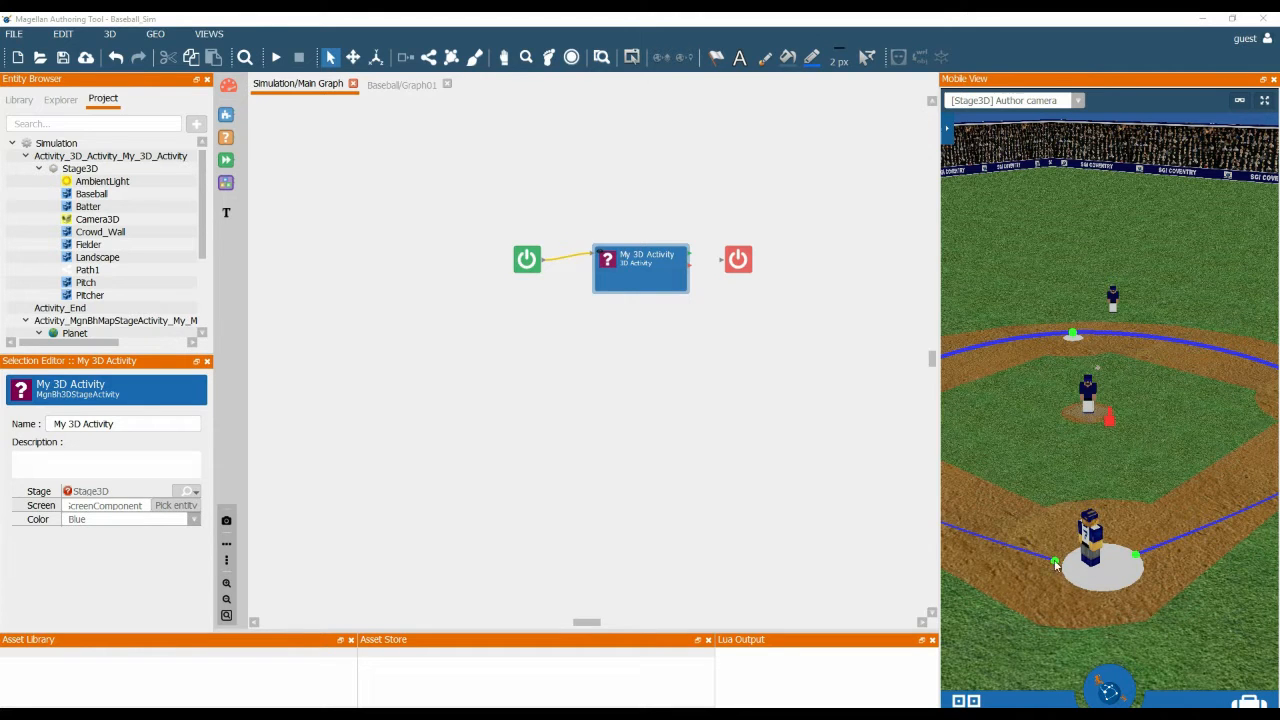
# Create a behaviour graph named Graph01 for the Batter entity in the 3D stage
pyautogui.click(1090, 545)
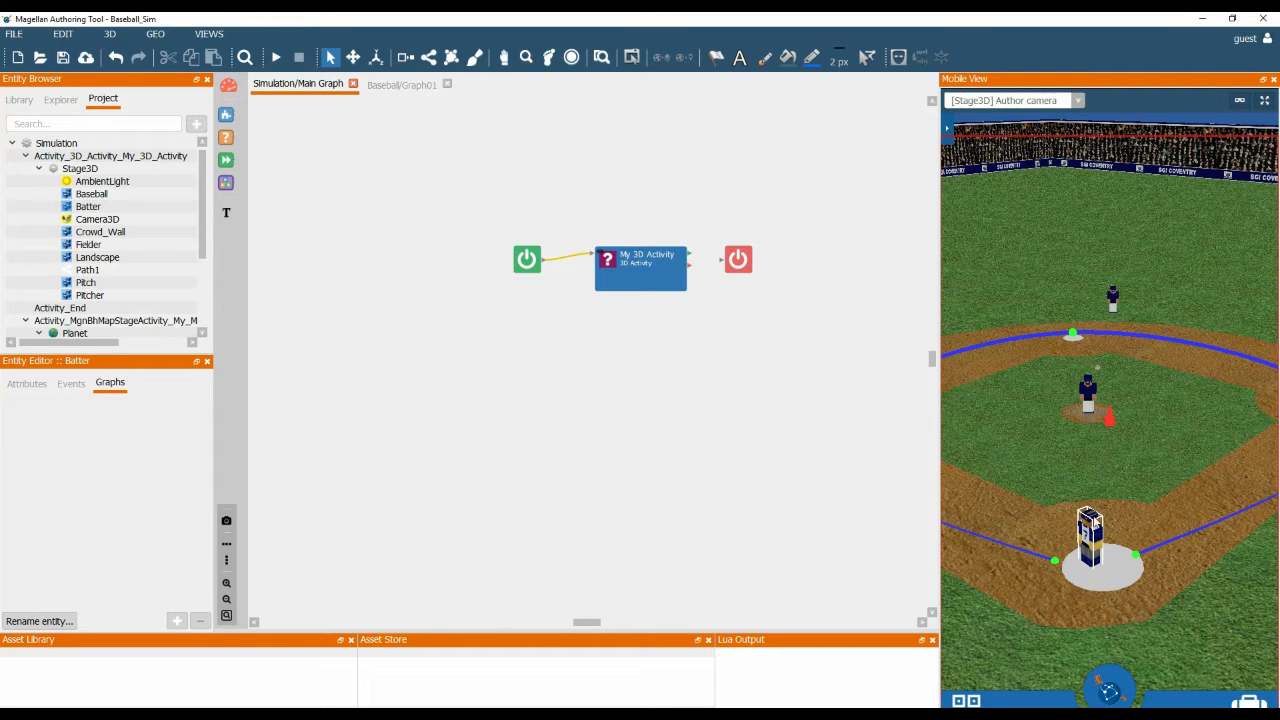
pyautogui.doubleClick(1090, 536)
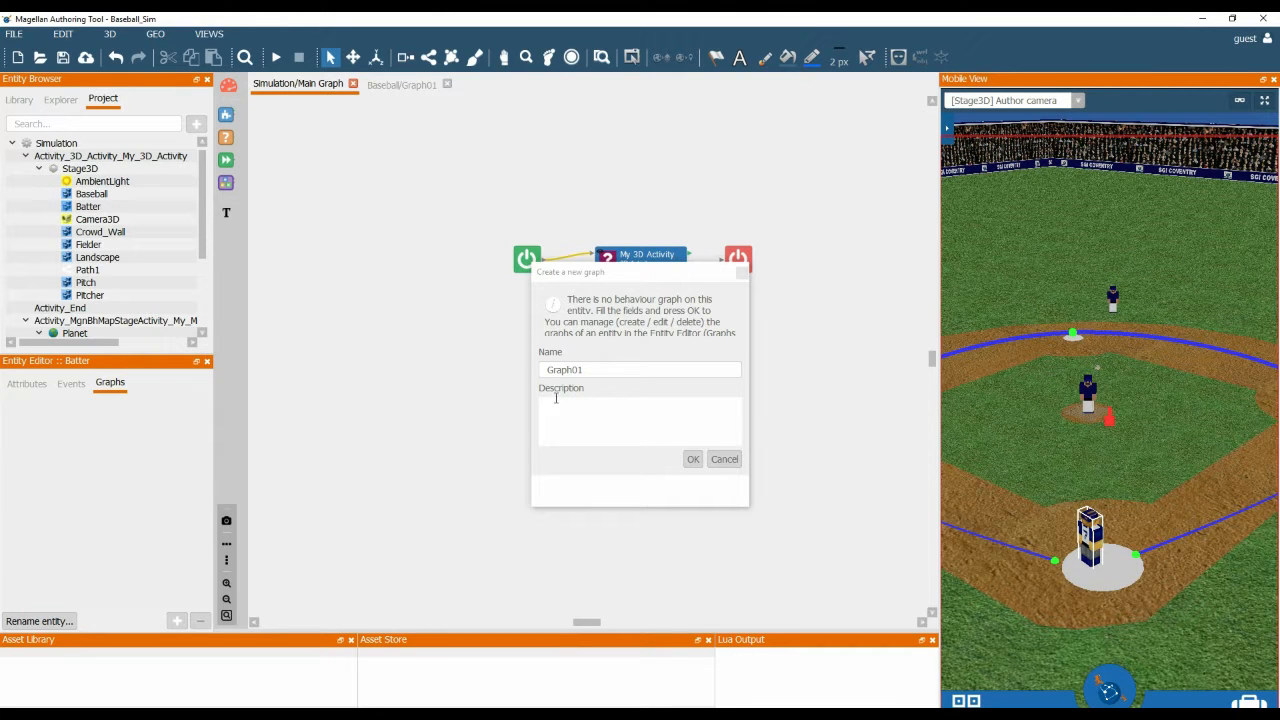
pyautogui.click(693, 459)
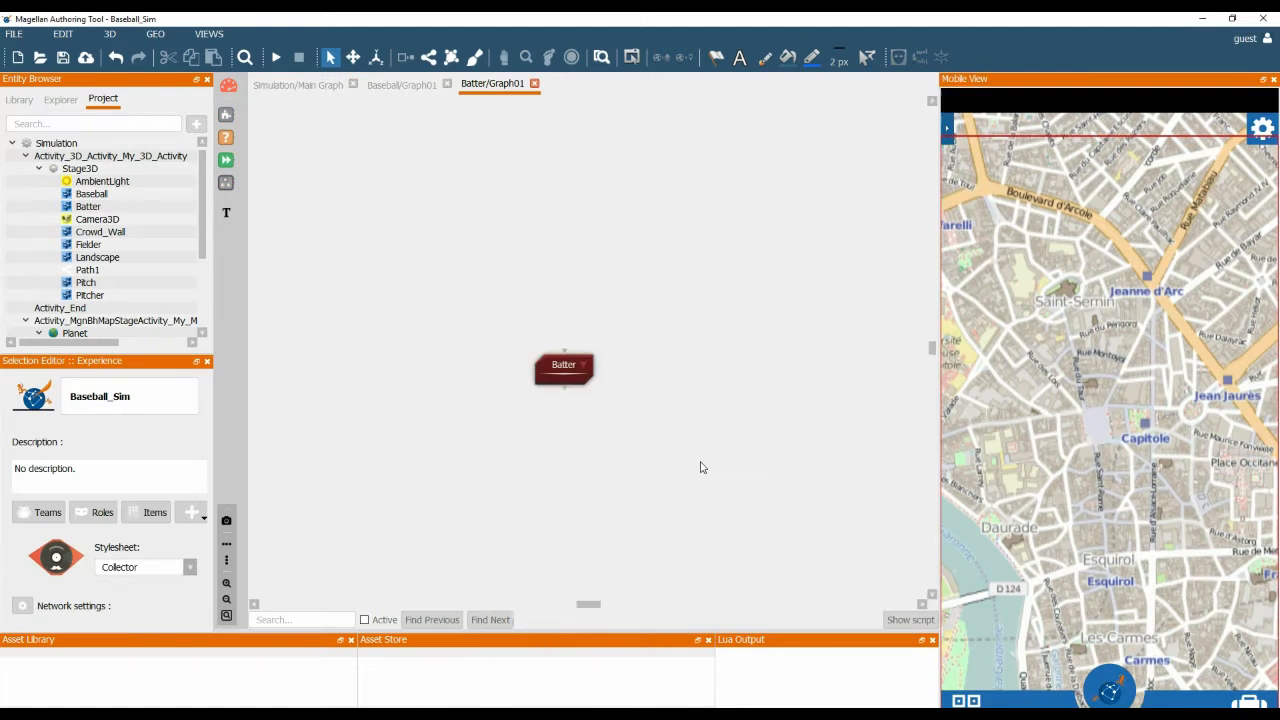
# Move the Batter node to the upper-left part of its graph and show all its pins
pyautogui.moveTo(428, 376); pyautogui.dragTo(341, 194)
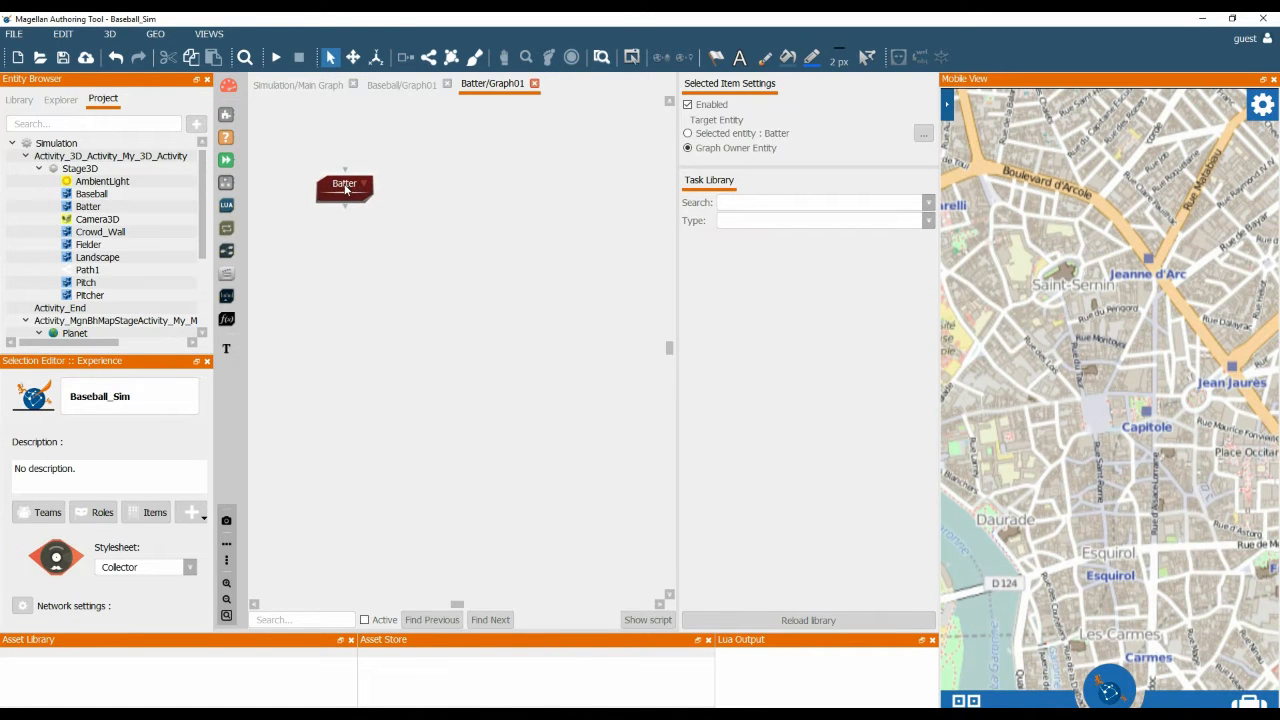
pyautogui.rightClick(333, 186)
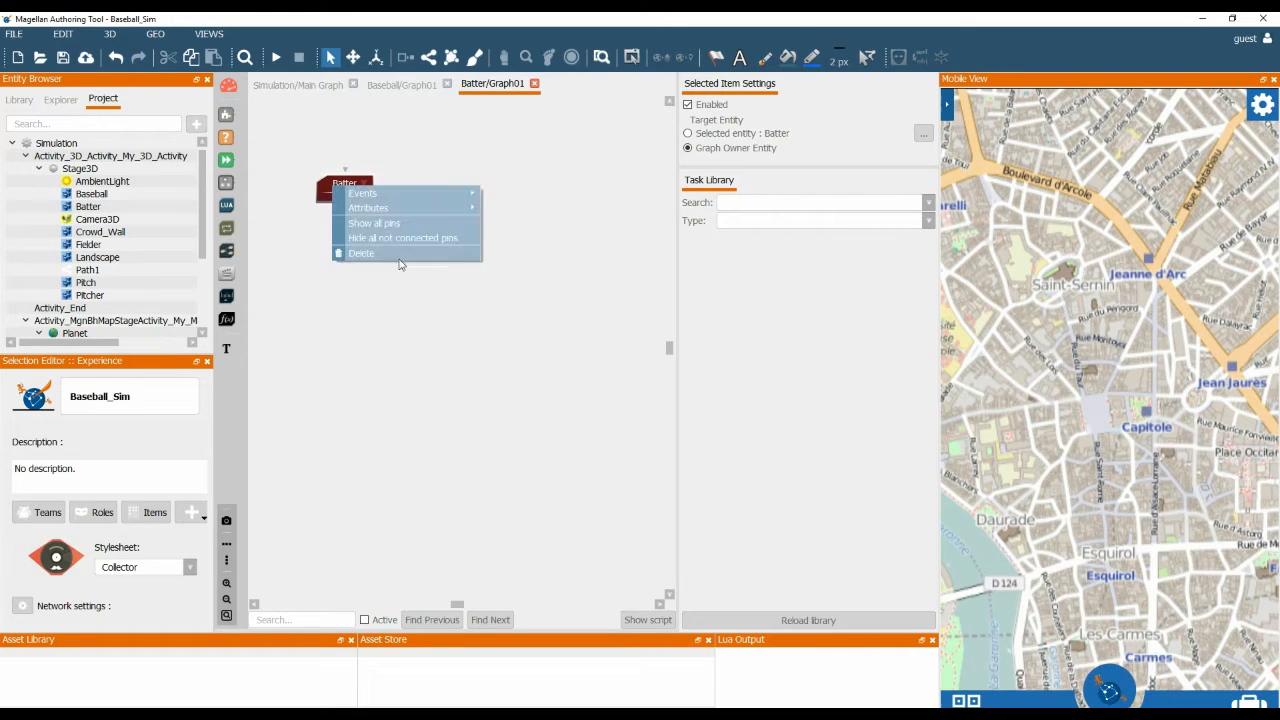
pyautogui.click(386, 225)
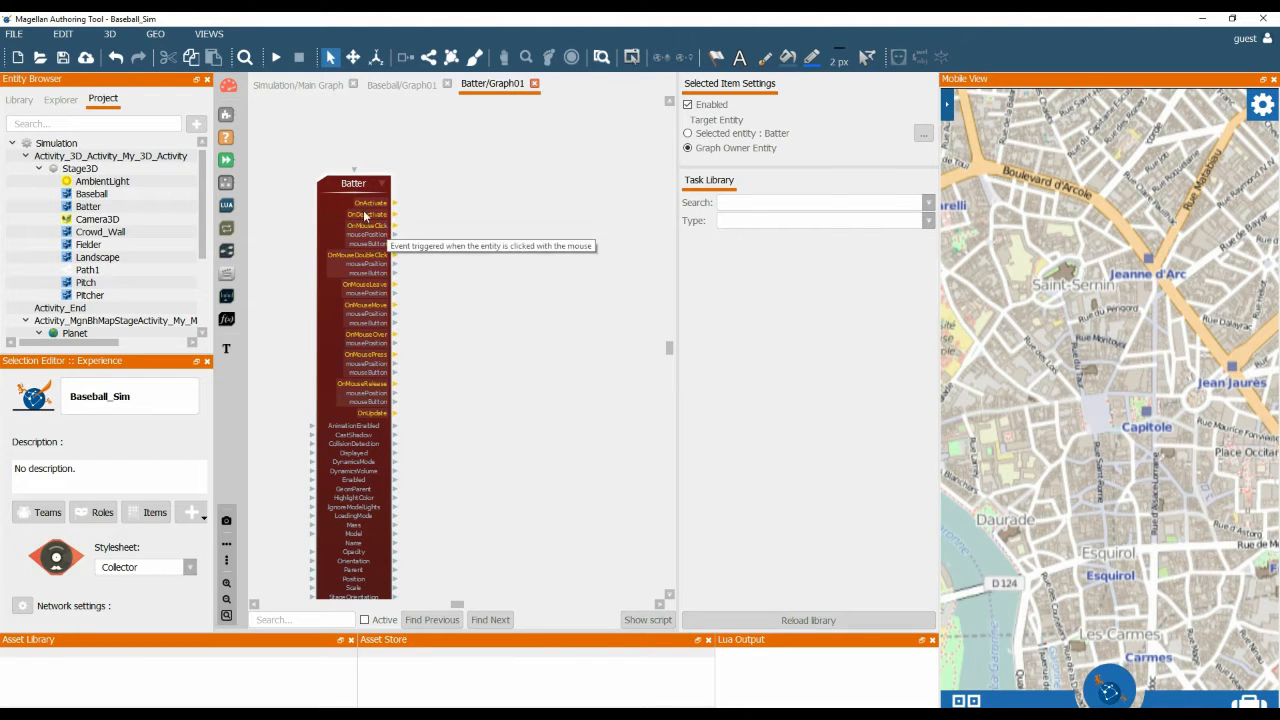
# Examine the baseball field through My 3D Activity in the main graph, and return to the Batter graph
pyautogui.moveTo(395, 225); pyautogui.dragTo(520, 222)
pyautogui.click(535, 207)
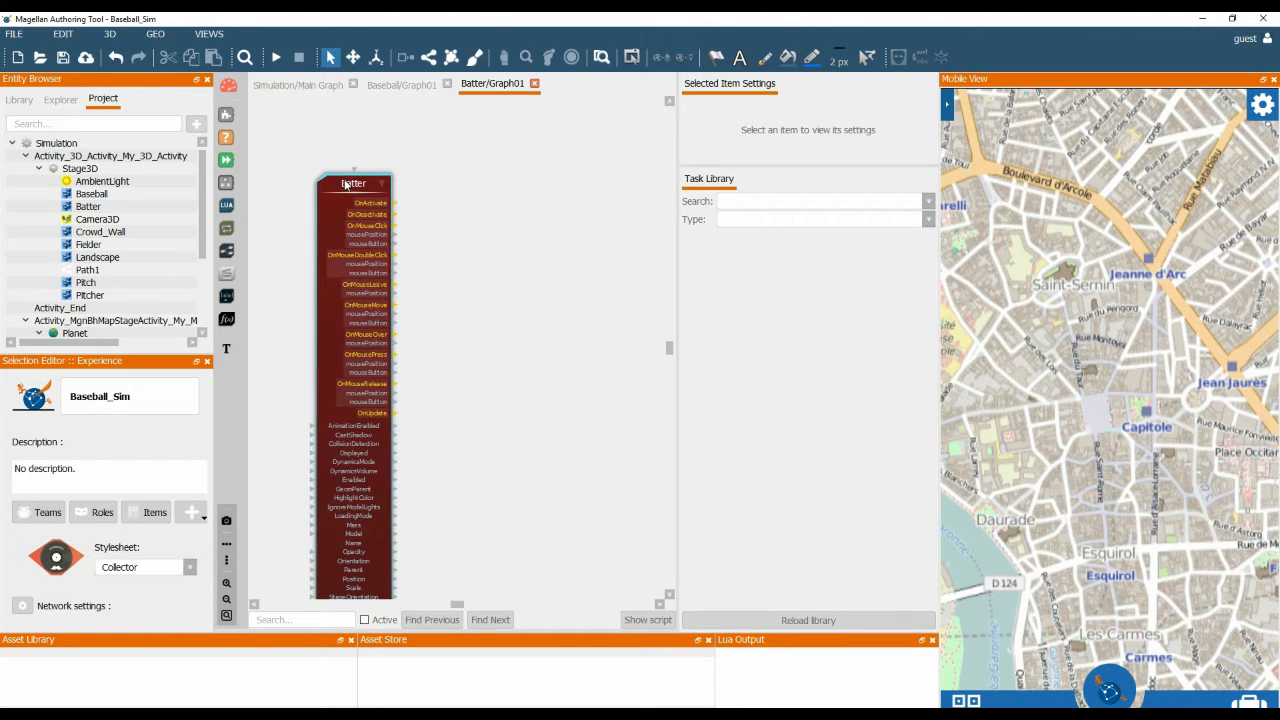
pyautogui.click(345, 185)
pyautogui.click(300, 84)
pyautogui.click(630, 263)
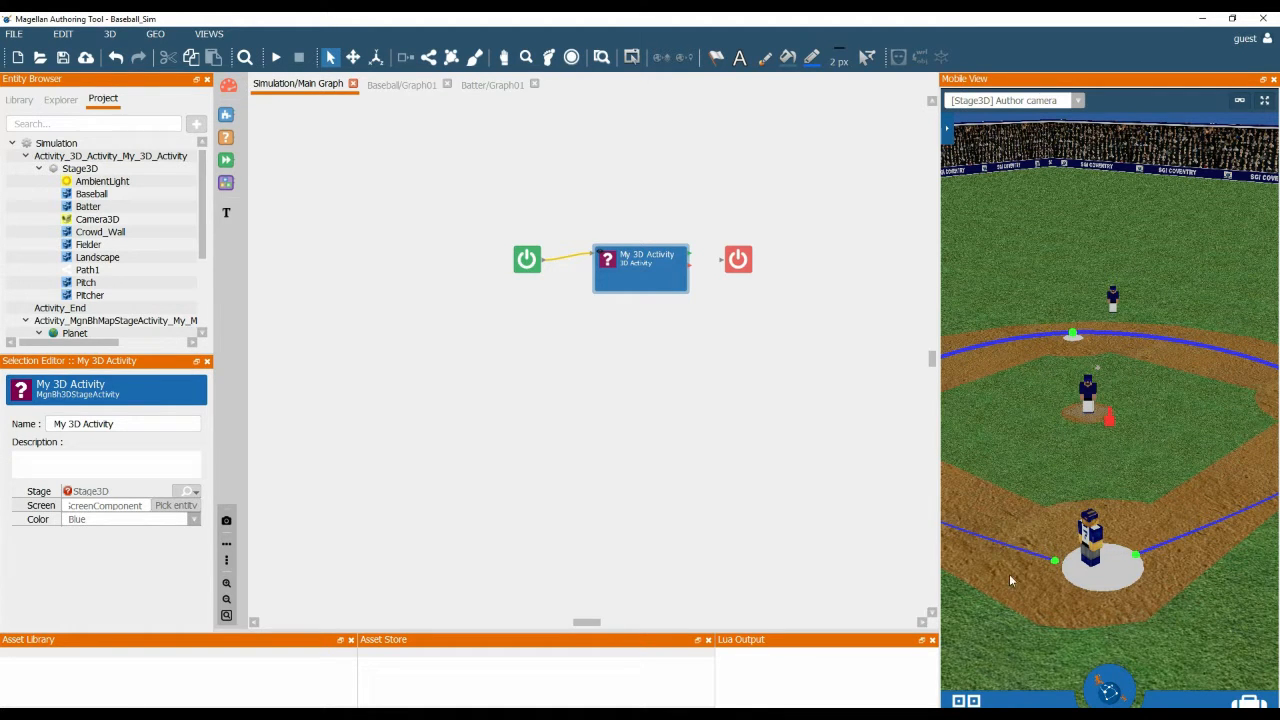
pyautogui.click(491, 85)
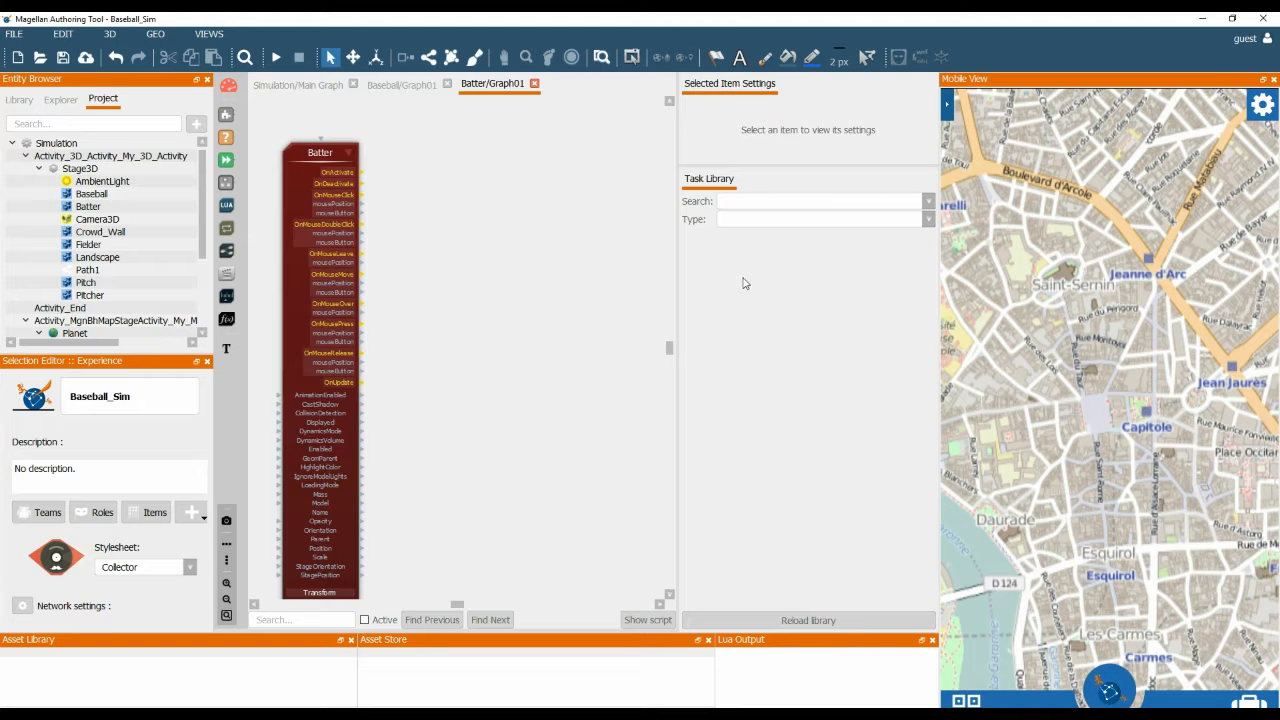
# Load the task library, search it for "follow path", and place the Animation category's Follow Path task beside the Batter node
pyautogui.click(813, 621)
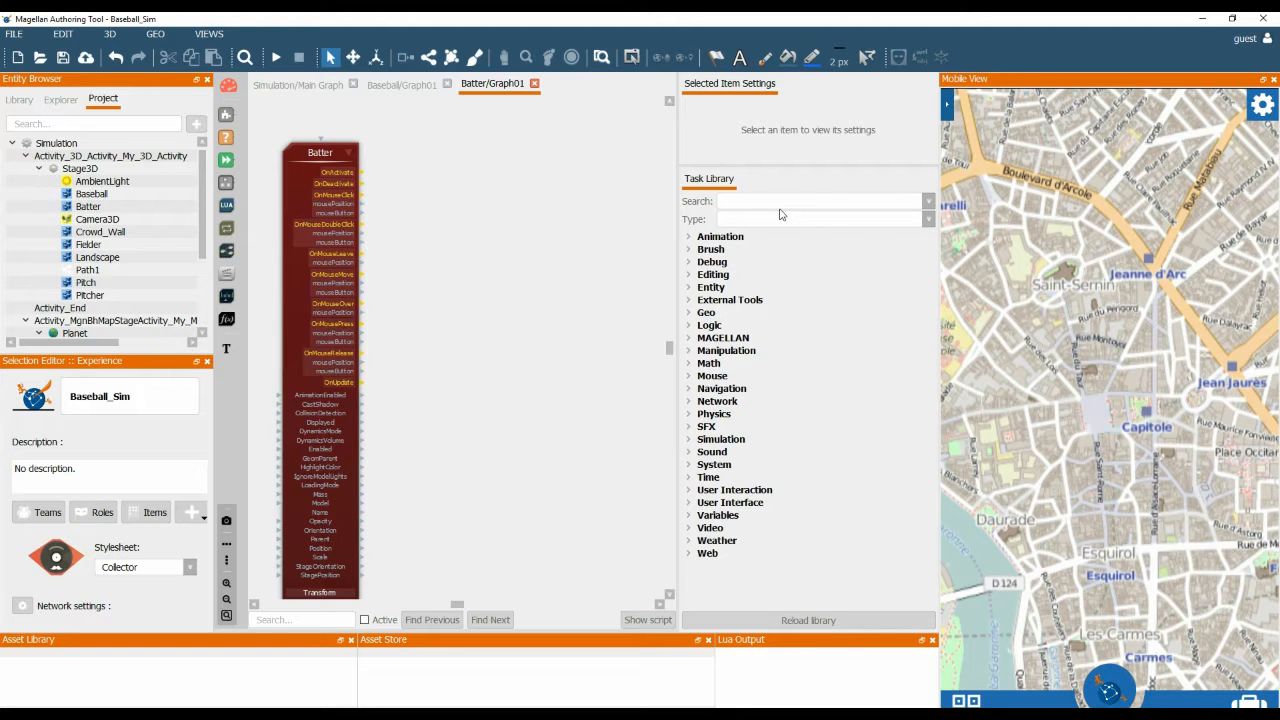
pyautogui.write('follow')
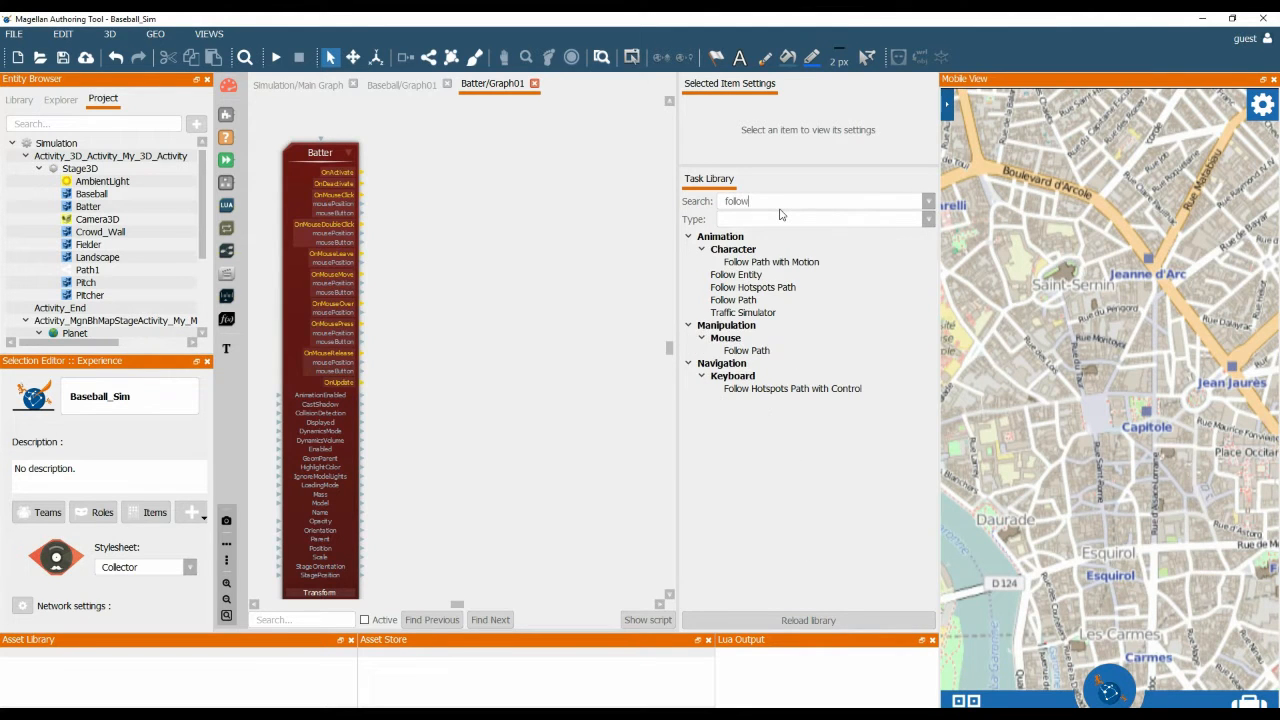
pyautogui.write(' path')
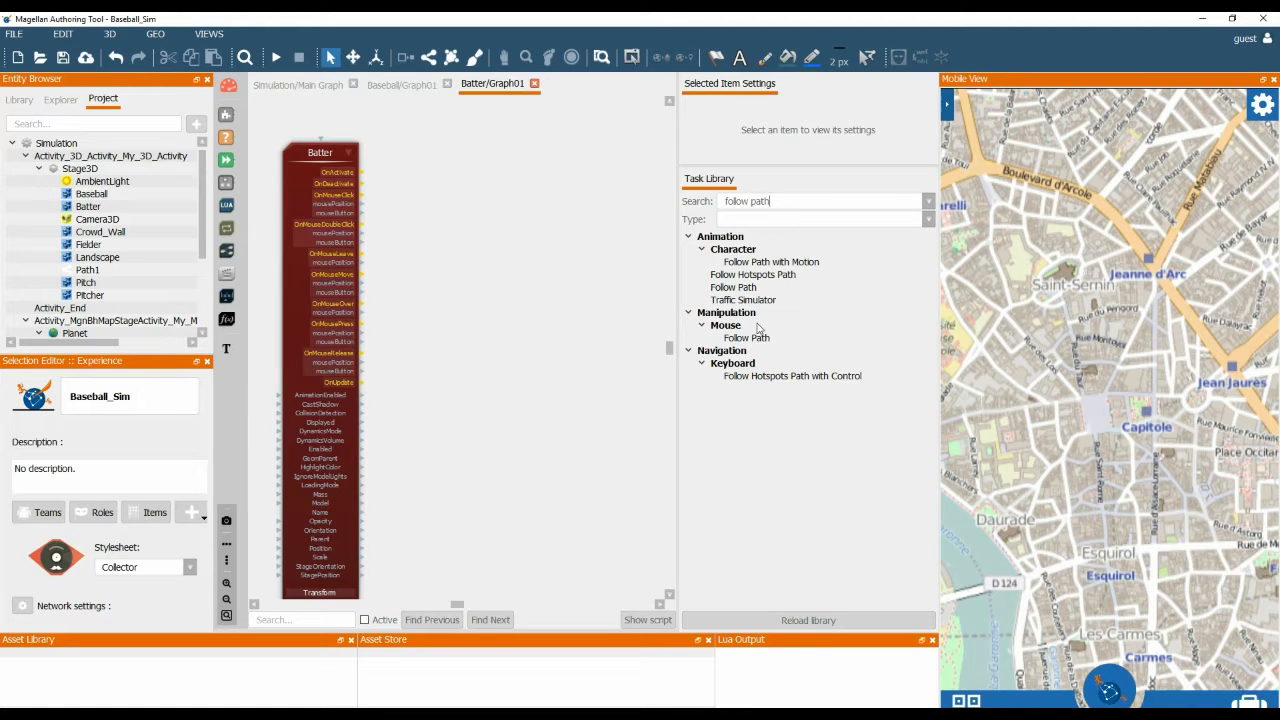
pyautogui.click(740, 290)
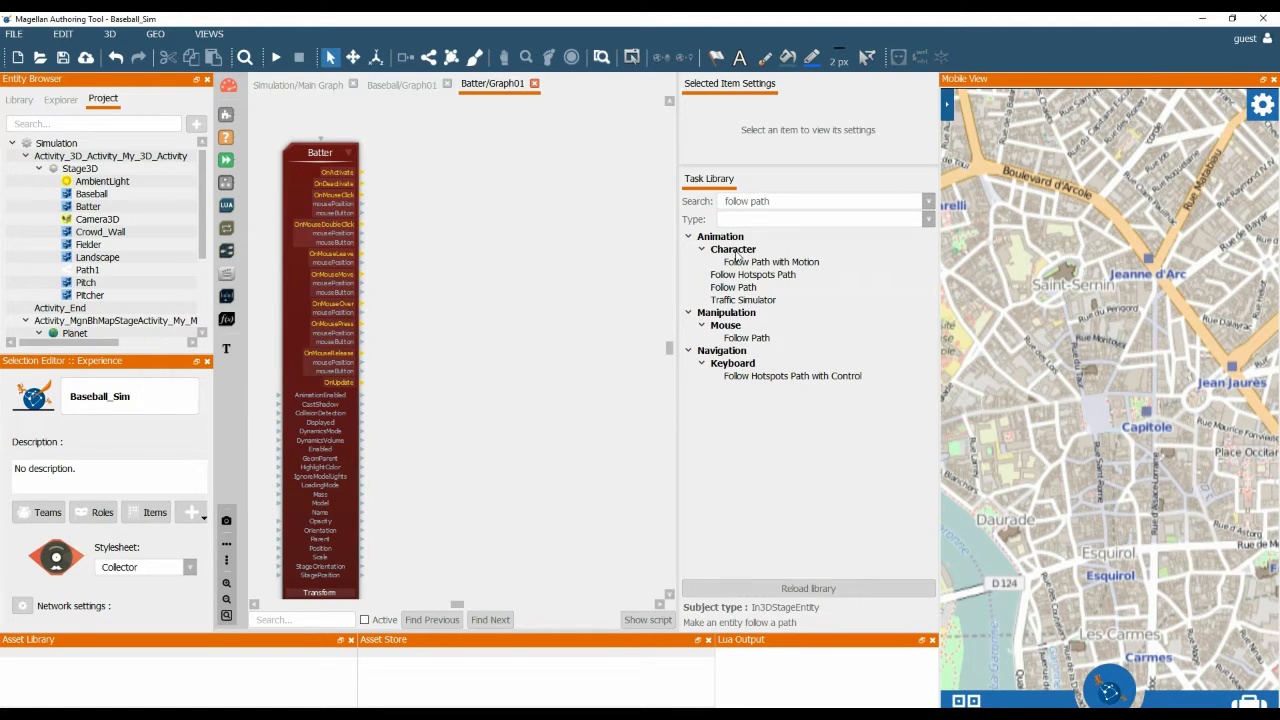
pyautogui.moveTo(735, 290); pyautogui.dragTo(523, 245)
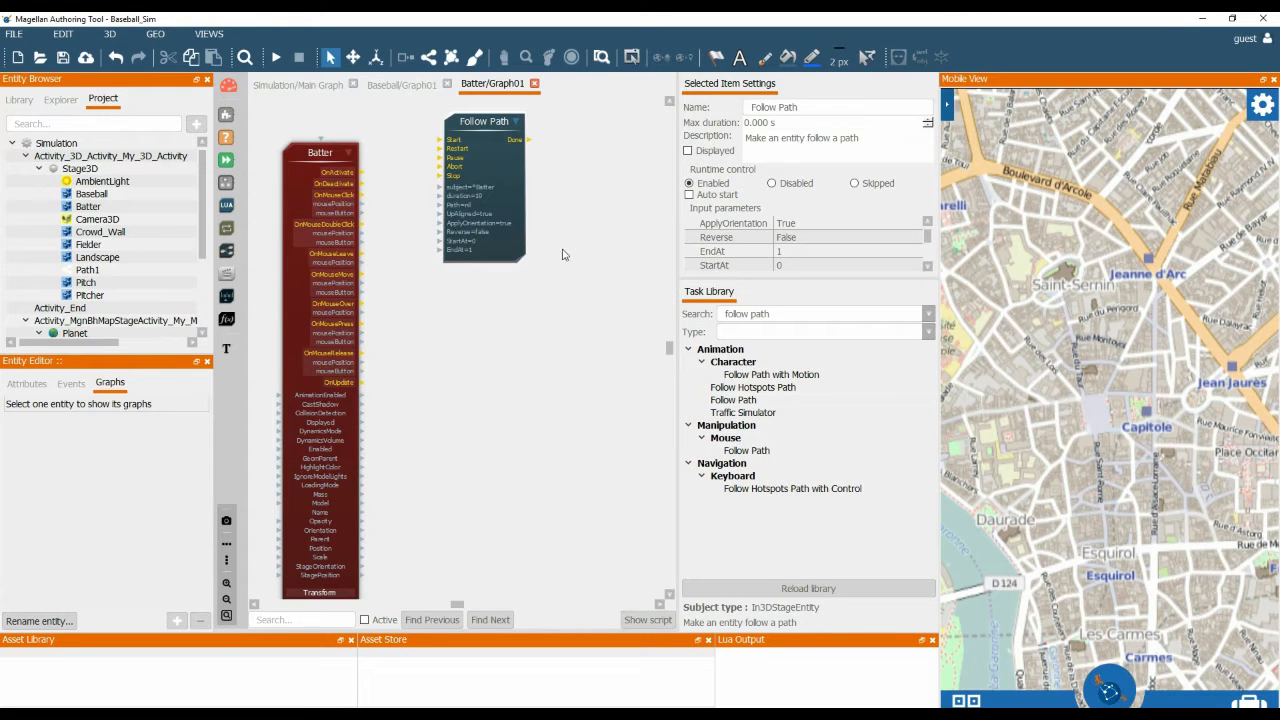
pyautogui.moveTo(490, 130); pyautogui.dragTo(493, 185)
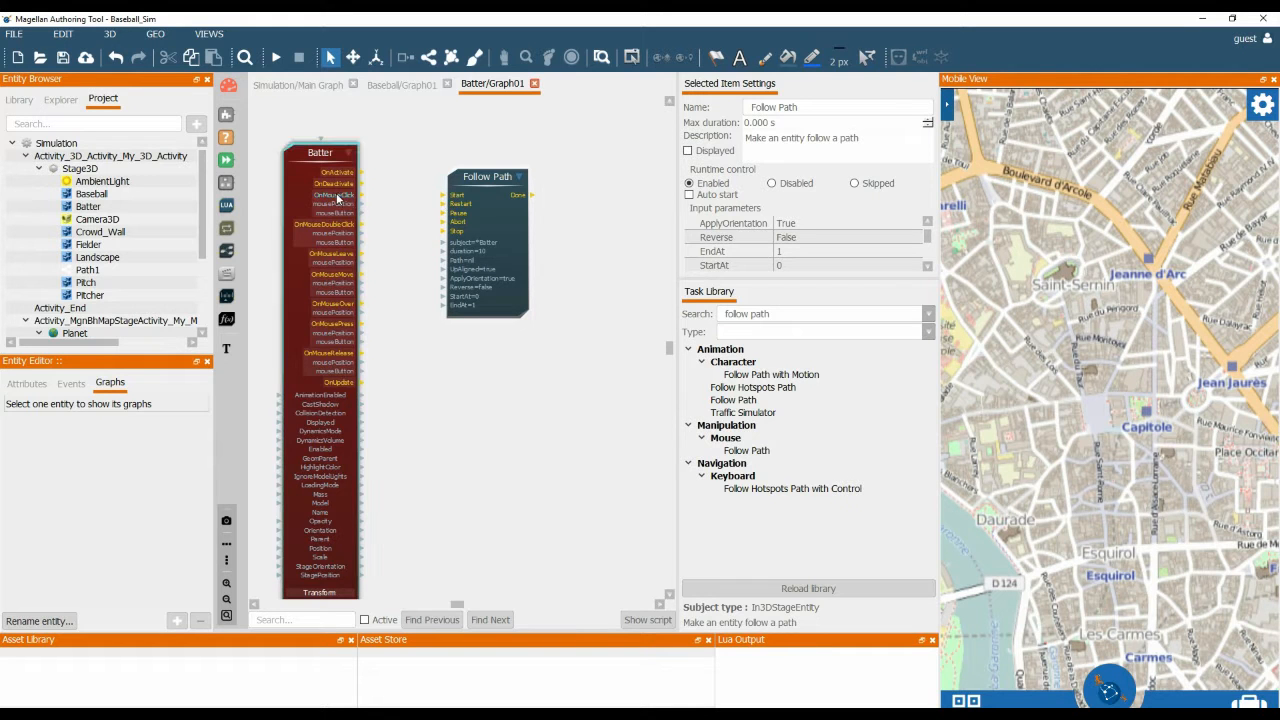
# Connect the Batter's OnMouseClick event to the Start input of the Follow Path task and adjust the task's placement
pyautogui.moveTo(361, 194); pyautogui.dragTo(486, 170)
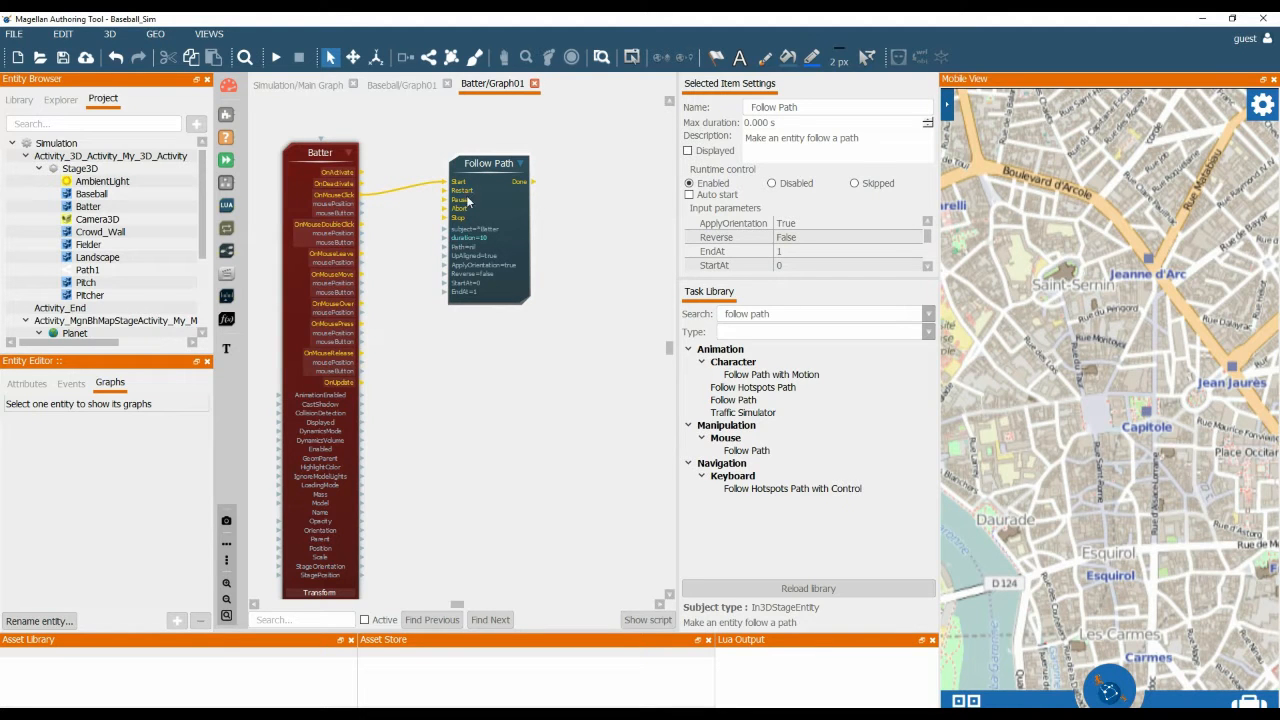
pyautogui.moveTo(478, 172); pyautogui.dragTo(484, 169)
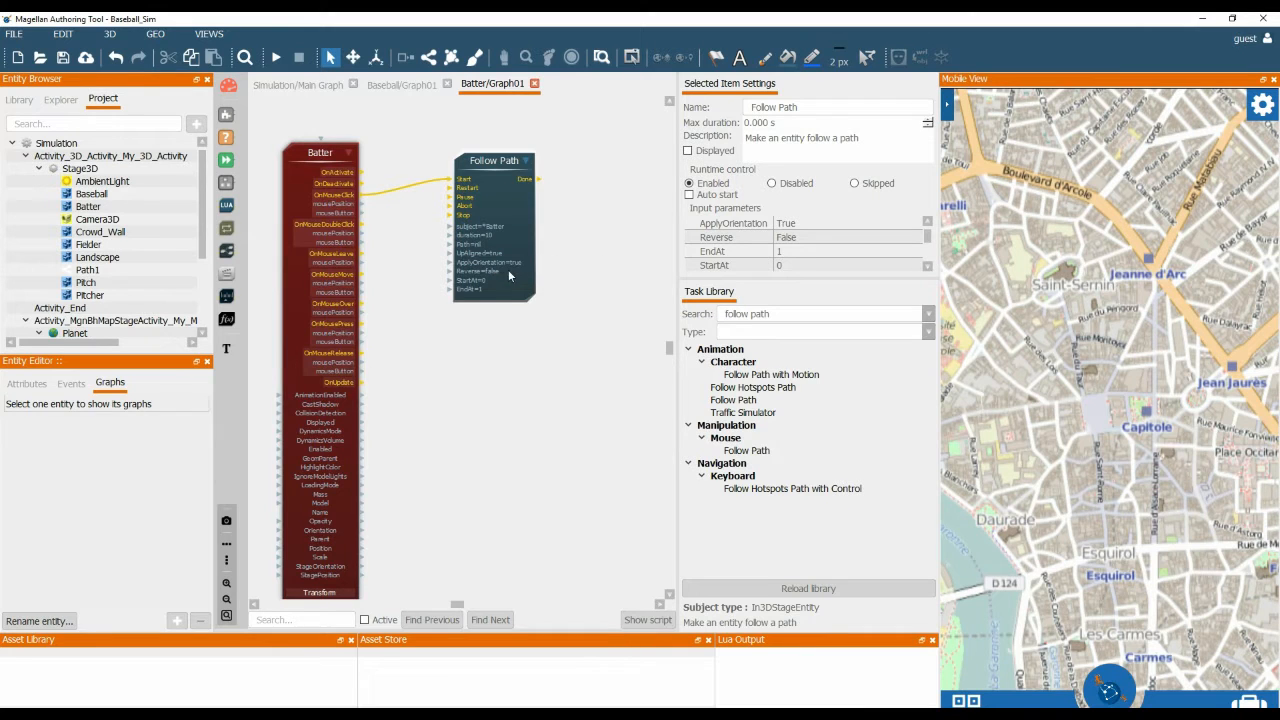
pyautogui.moveTo(494, 163); pyautogui.dragTo(509, 164)
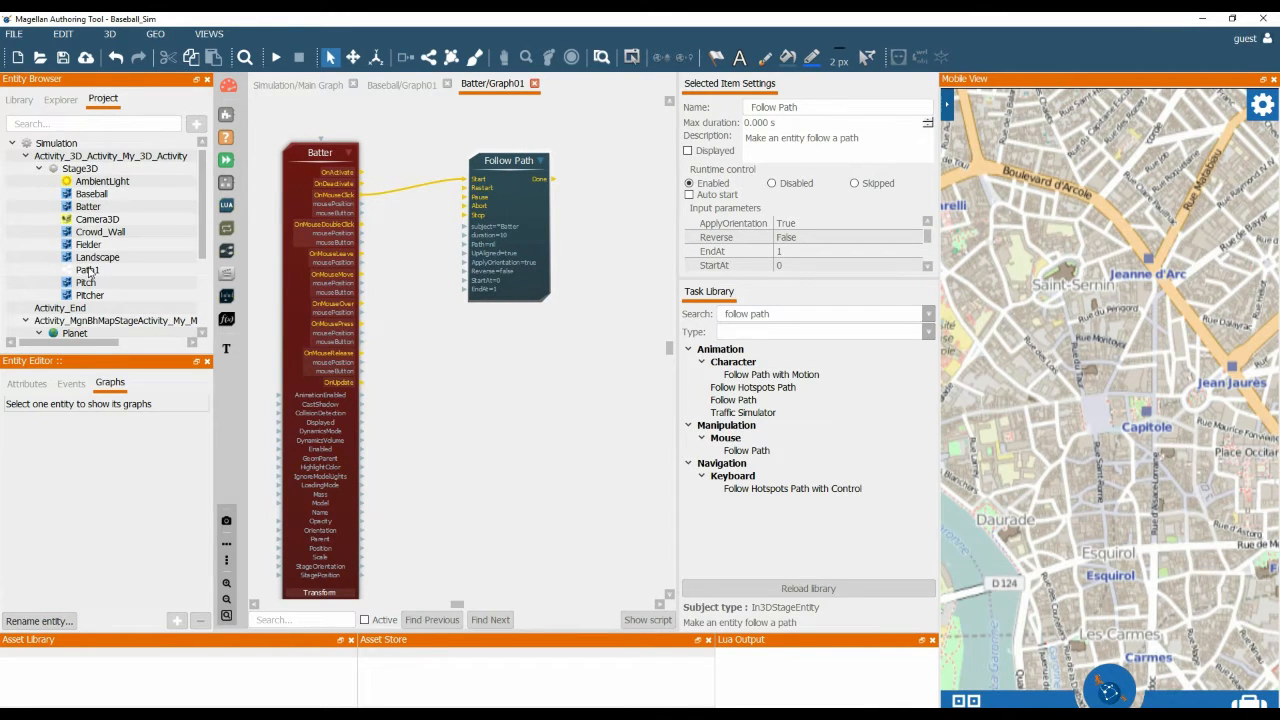
pyautogui.moveTo(86, 276); pyautogui.dragTo(466, 244)
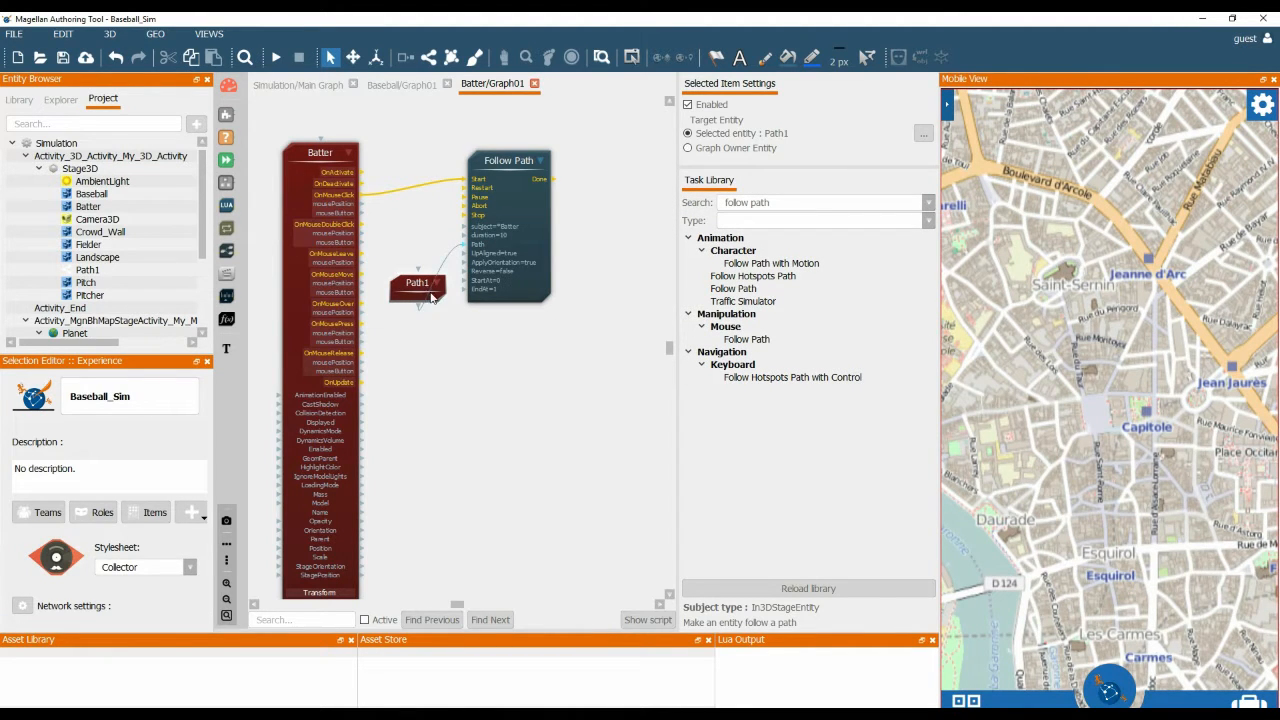
pyautogui.press('Delete')
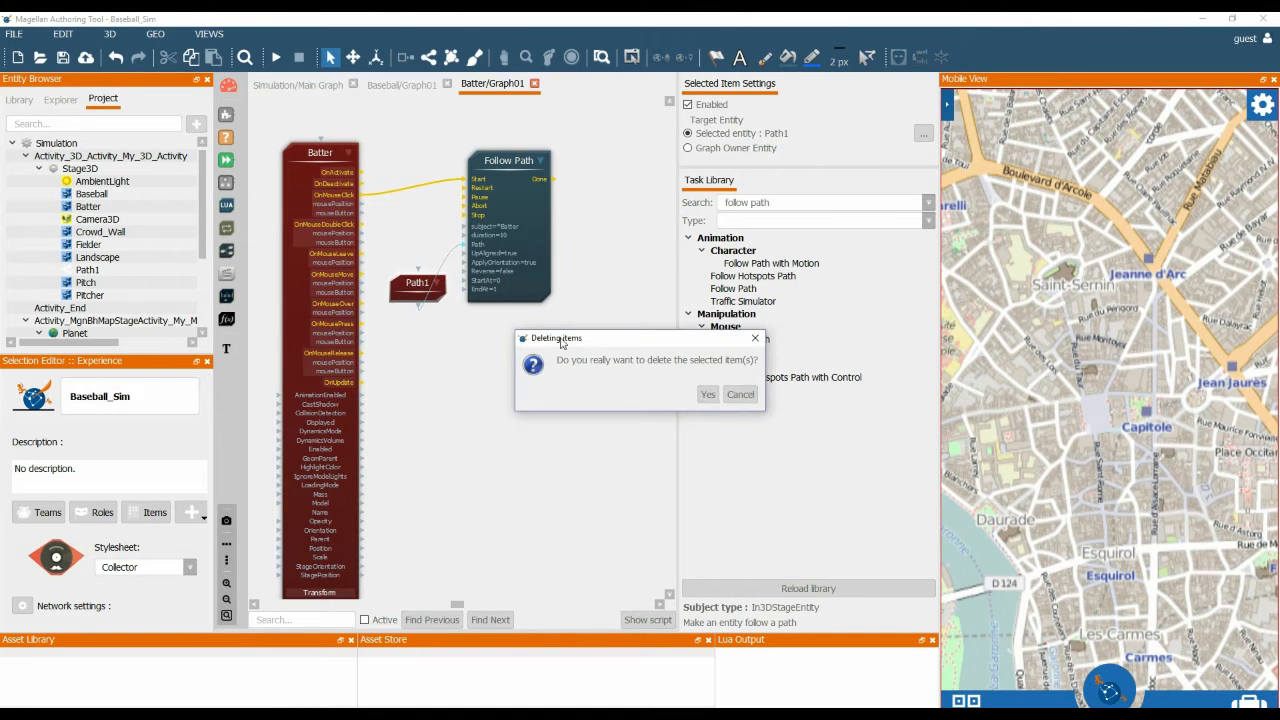
pyautogui.click(706, 394)
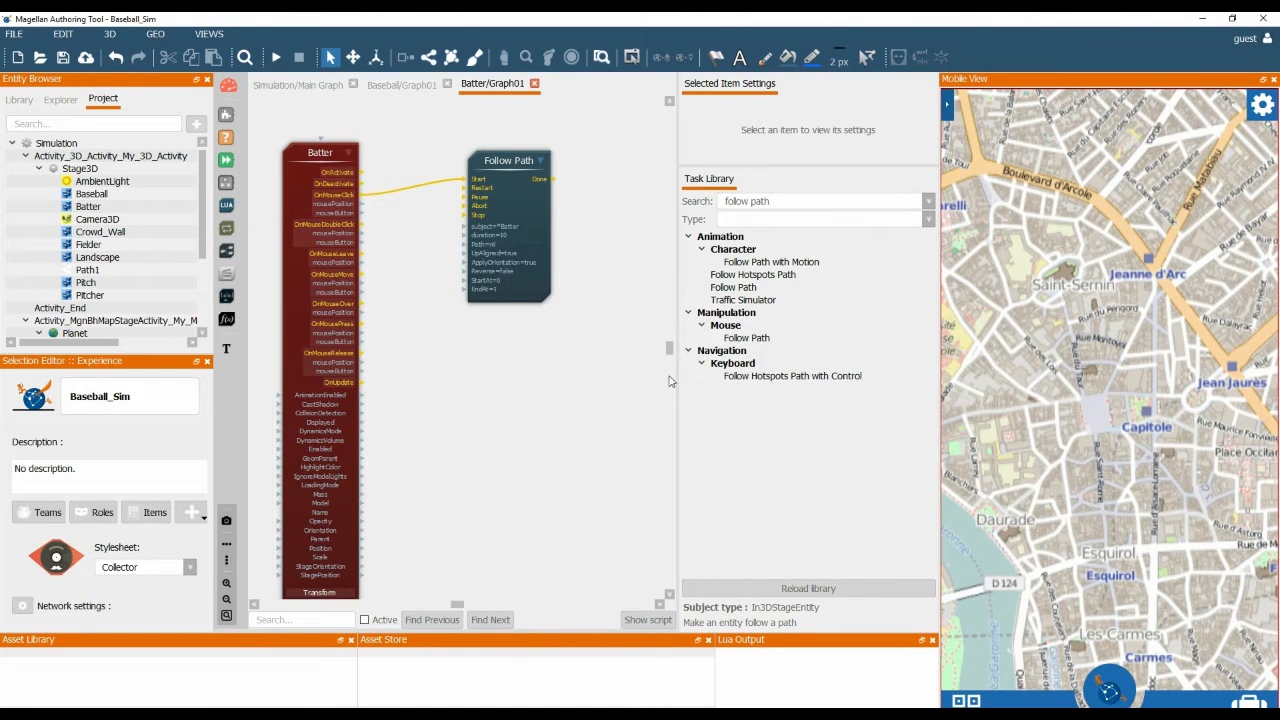
# Set the Follow Path task's Path parameter to the Path1 entity and reposition the task in the graph
pyautogui.click(508, 162)
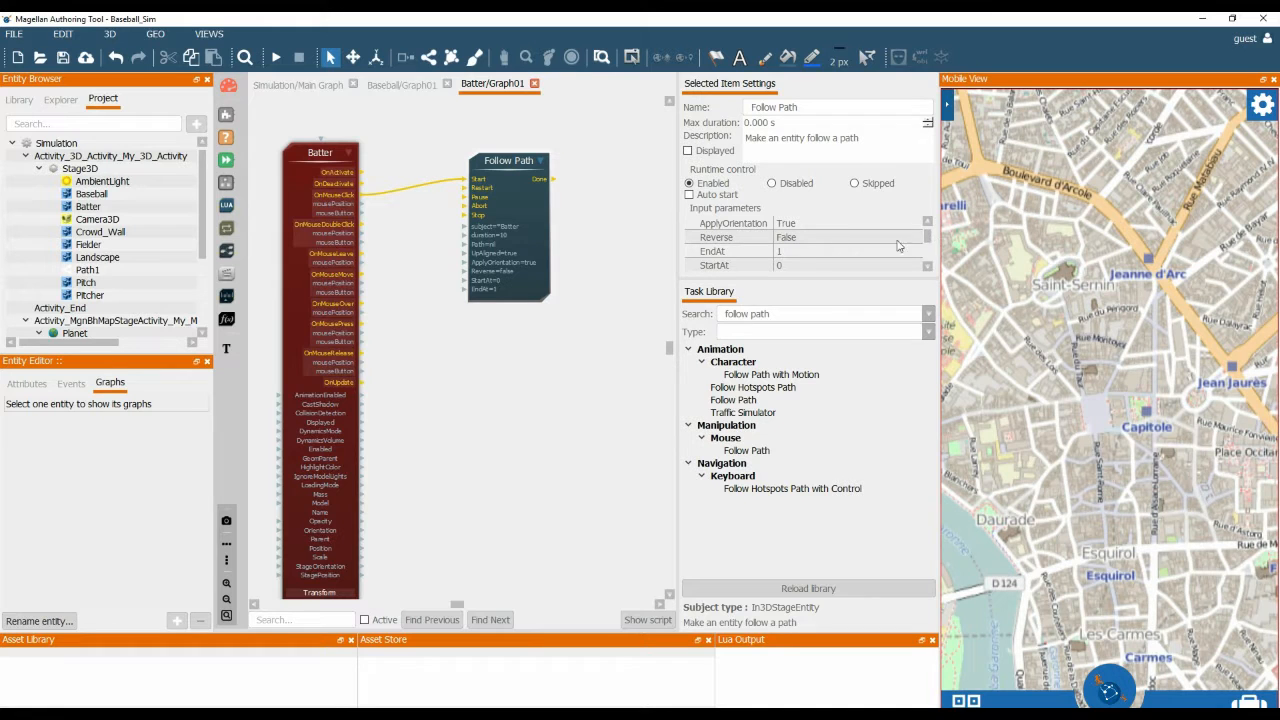
pyautogui.moveTo(928, 238); pyautogui.dragTo(927, 257)
pyautogui.scroll(2, 928, 257)
pyautogui.click(826, 267)
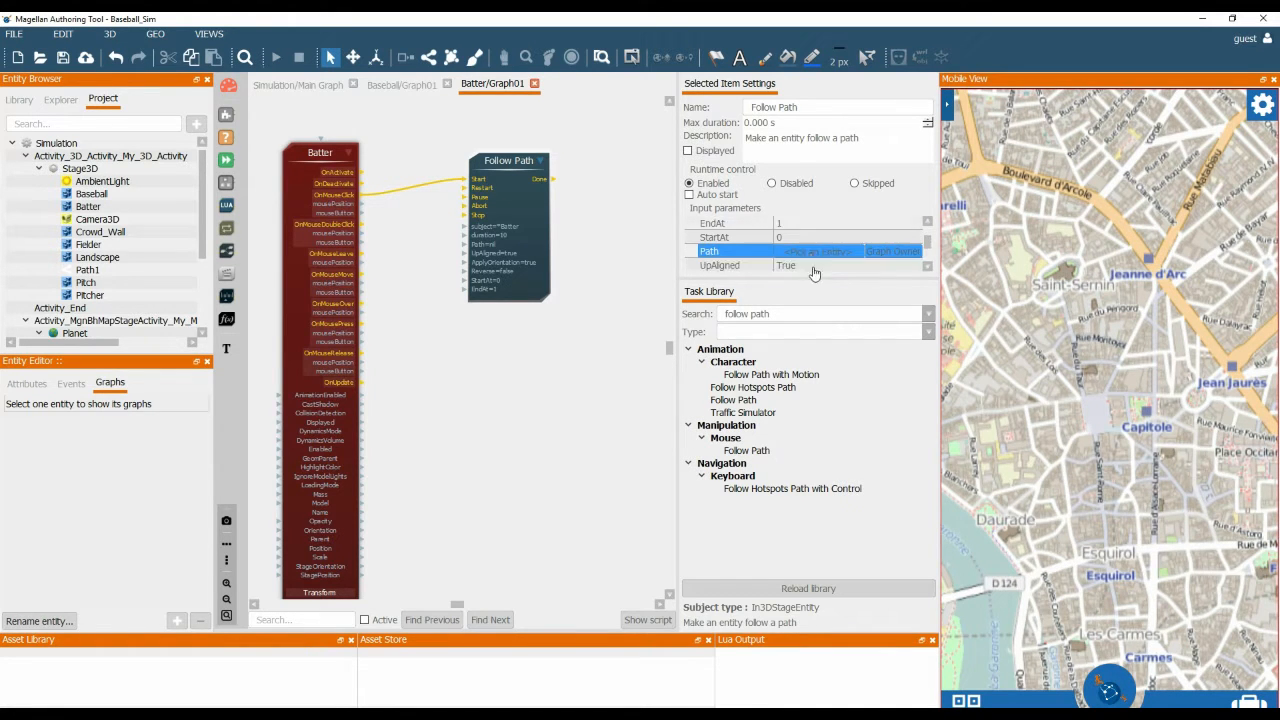
pyautogui.click(86, 272)
pyautogui.click(86, 272)
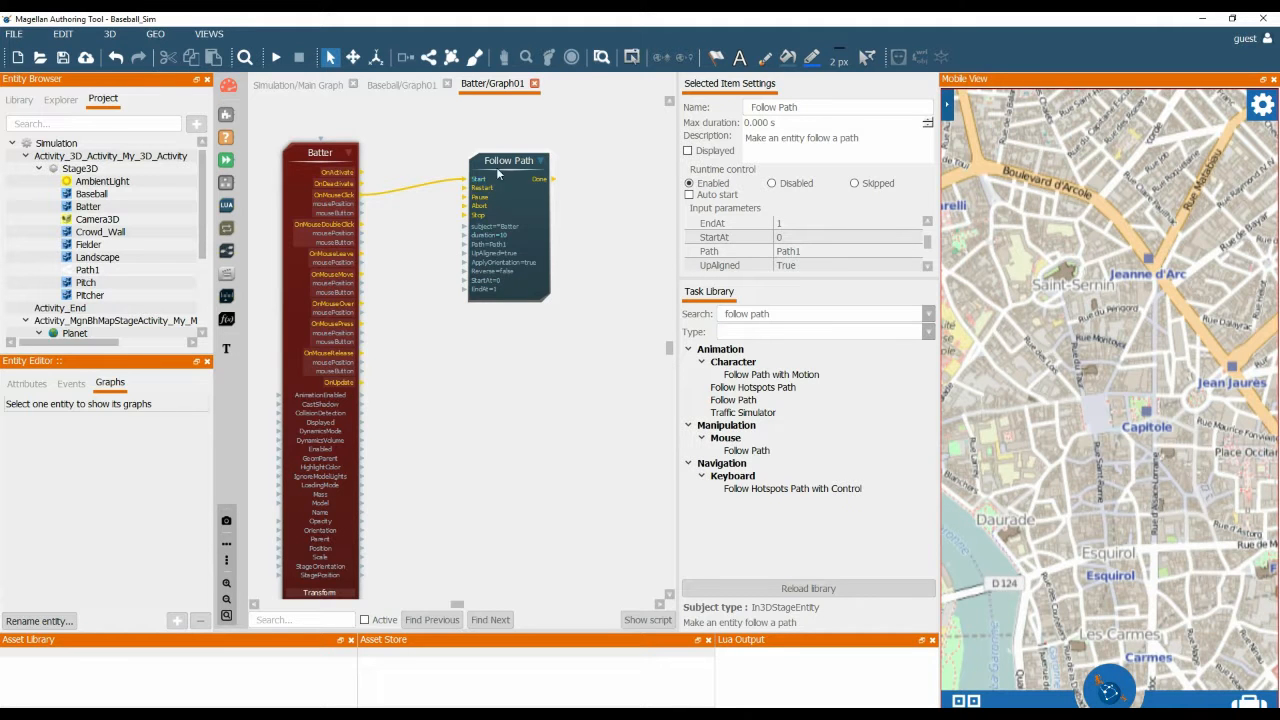
pyautogui.moveTo(514, 166); pyautogui.dragTo(524, 175)
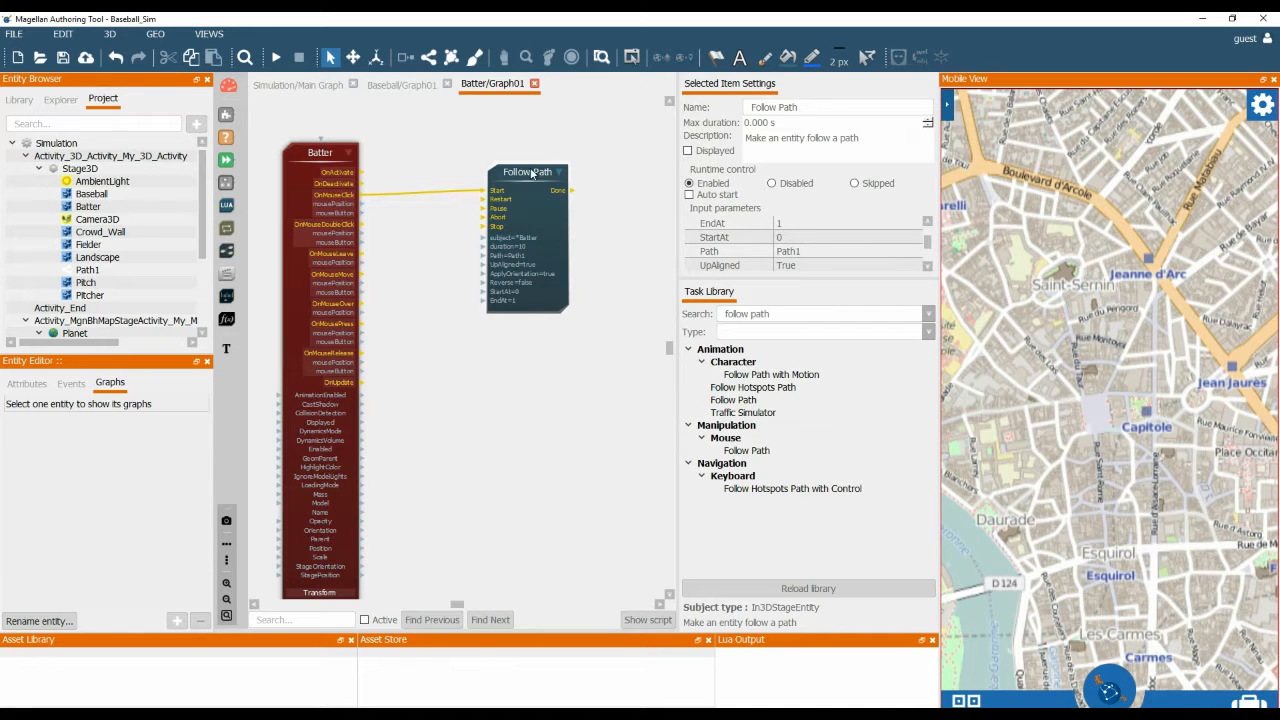
# Run the simulation and trigger the batter at home plate to test its movement along the path around the bases
pyautogui.click(277, 61)
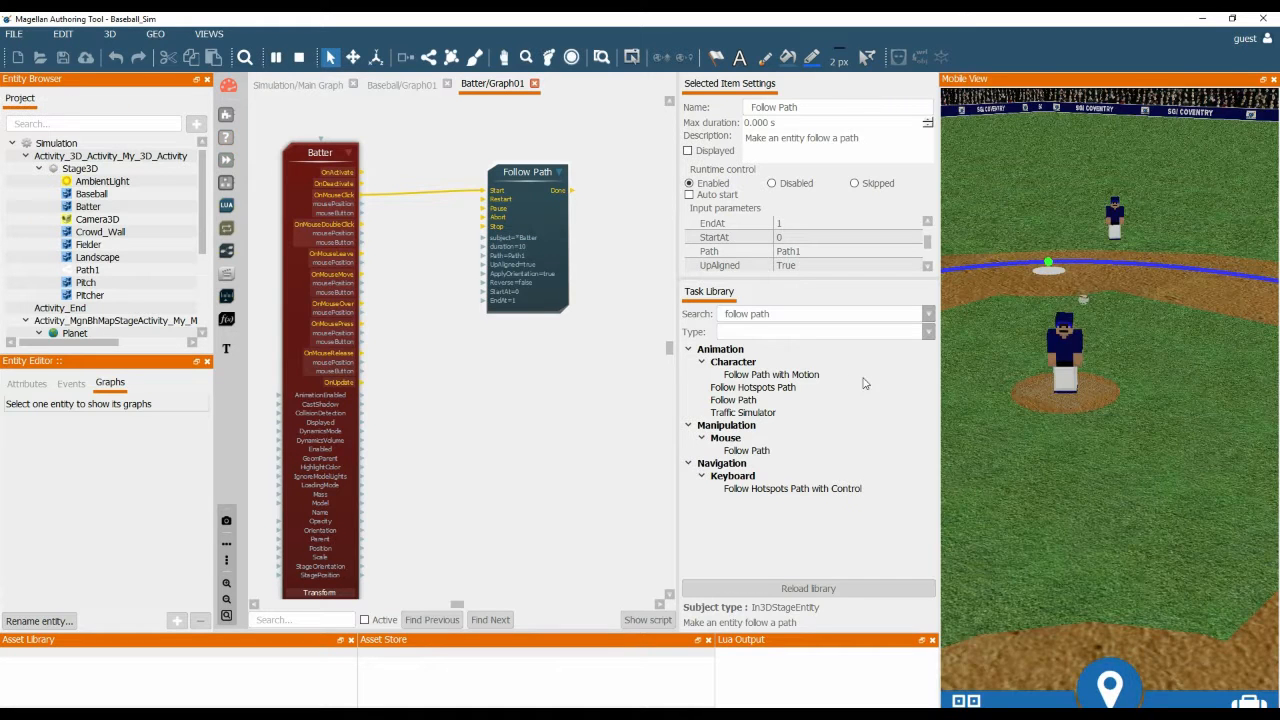
pyautogui.moveTo(1146, 517); pyautogui.dragTo(1117, 448)
pyautogui.click(1065, 462)
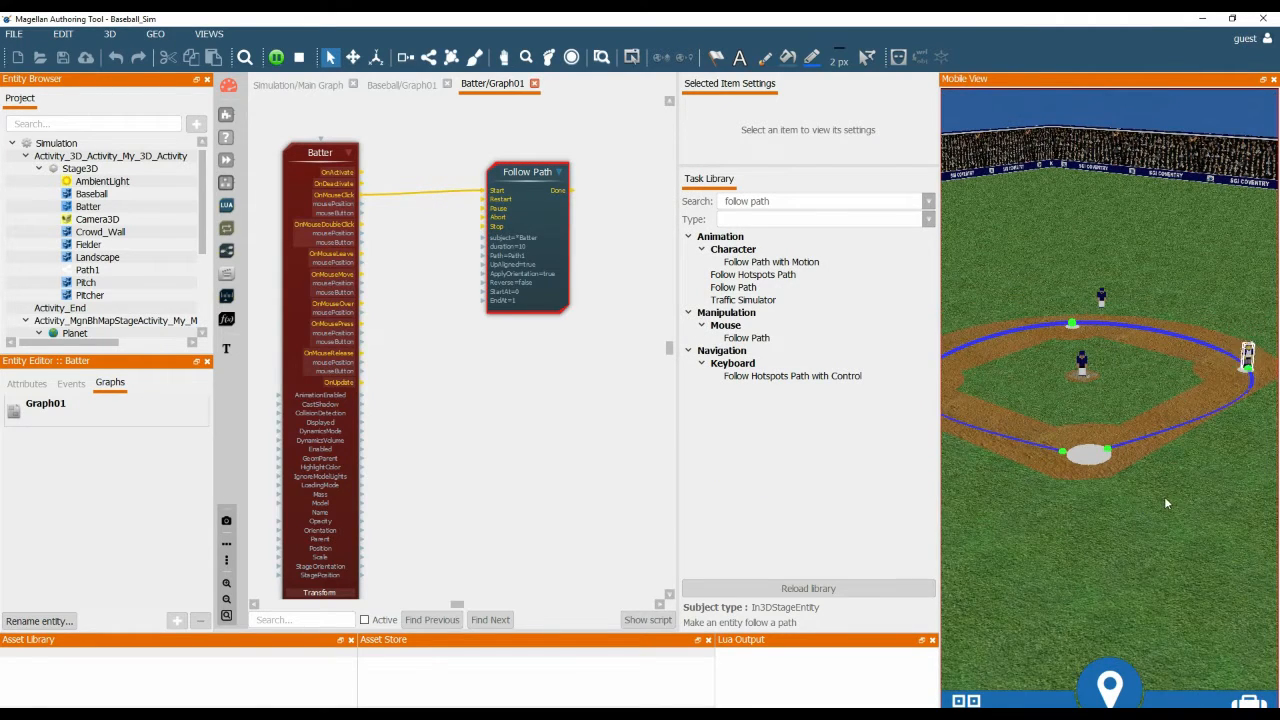
pyautogui.moveTo(1135, 514); pyautogui.dragTo(1166, 546)
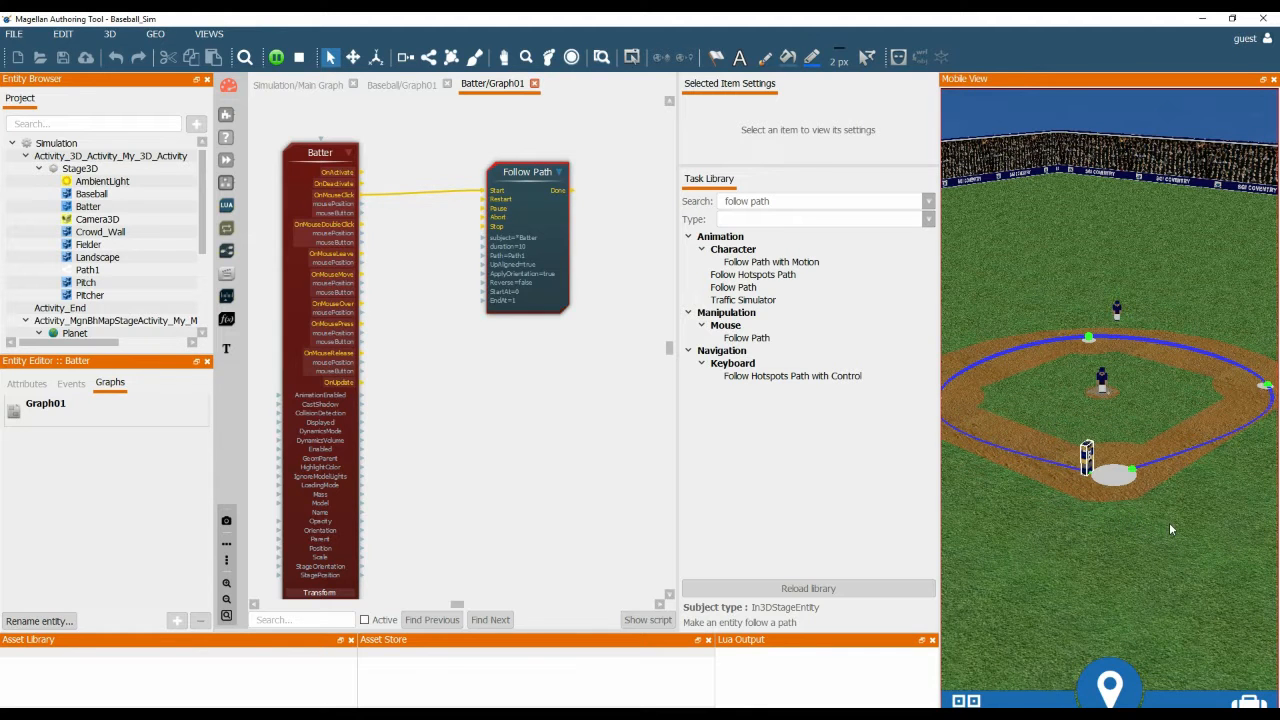
pyautogui.scroll(3, 1132, 501)
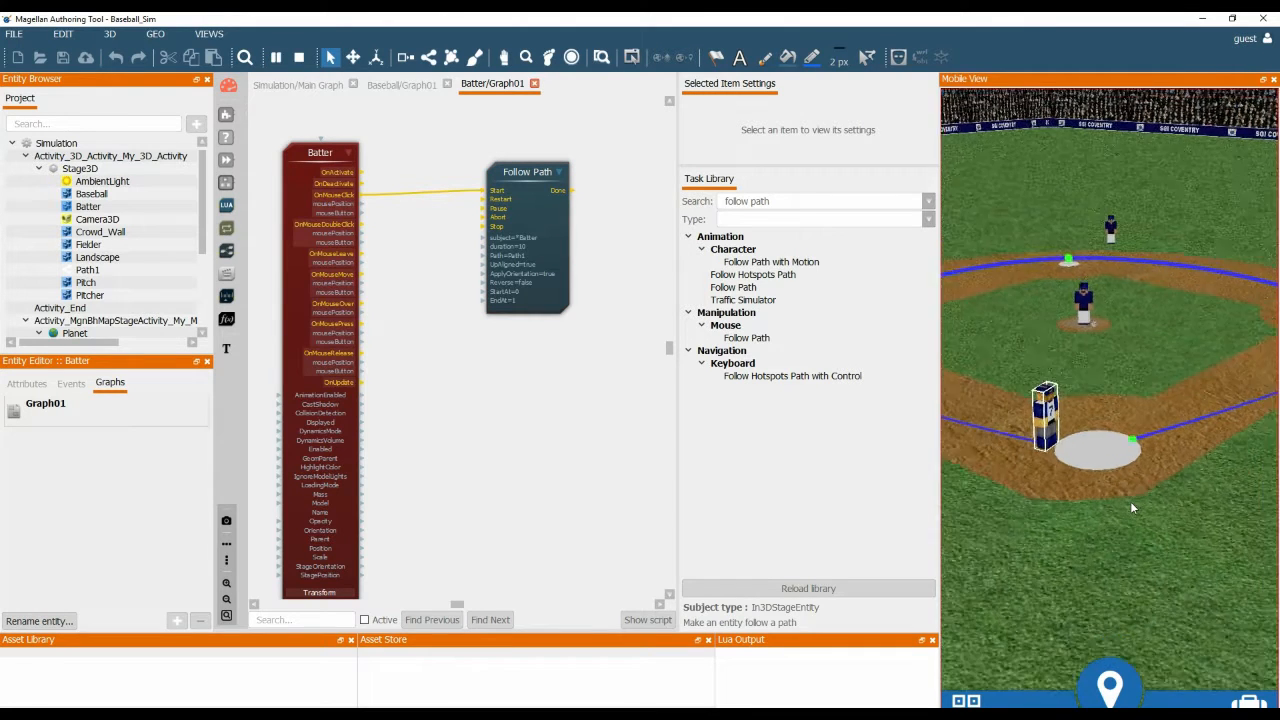
pyautogui.scroll(2, 1130, 501)
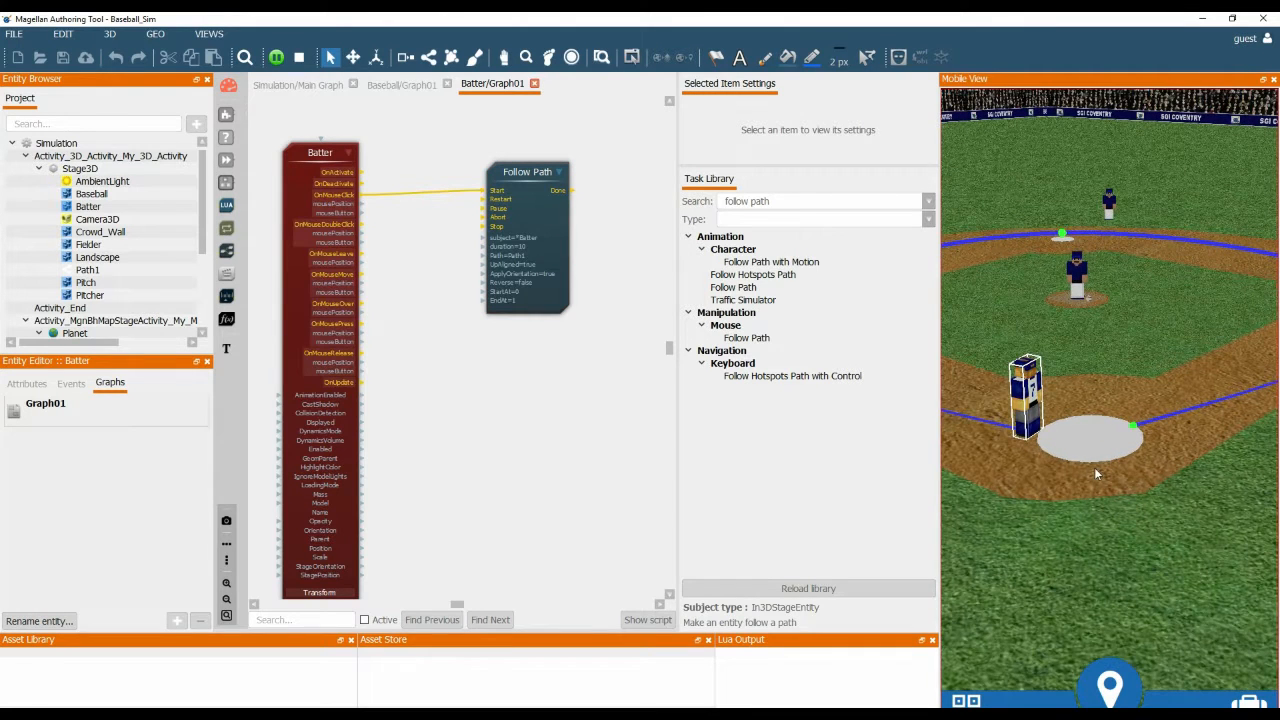